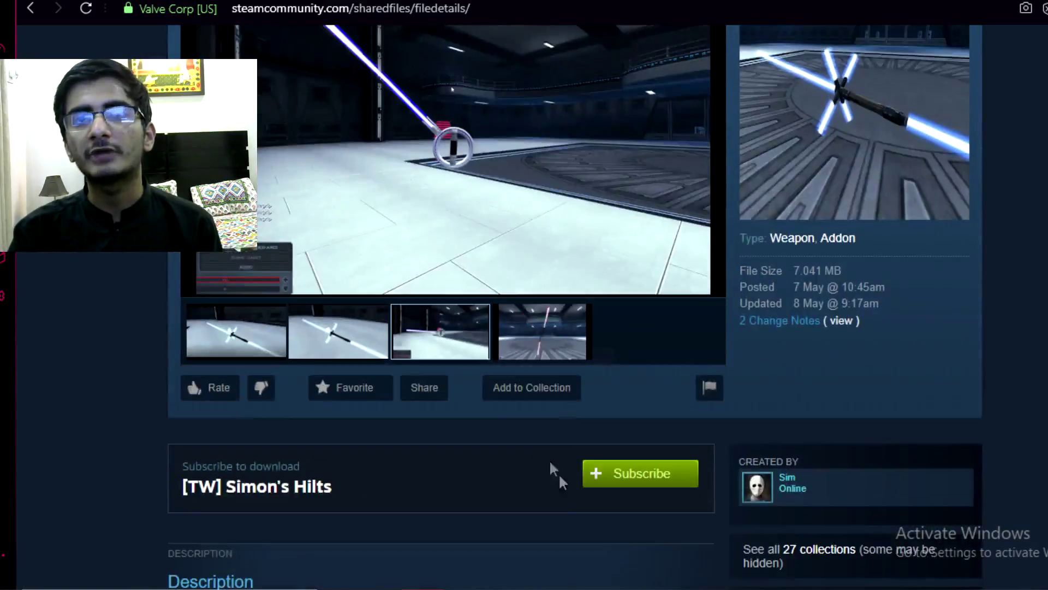
scroll(549, 459, up, 3)
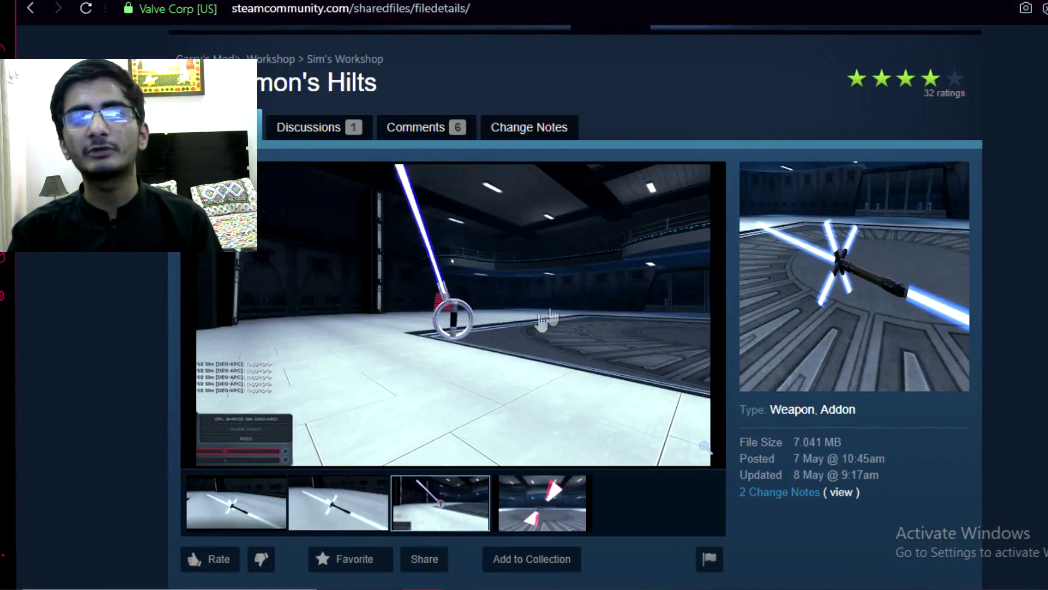
scroll(568, 363, down, 5)
scroll(470, 351, up, 2)
scroll(456, 394, up, 3)
scroll(503, 344, down, 5)
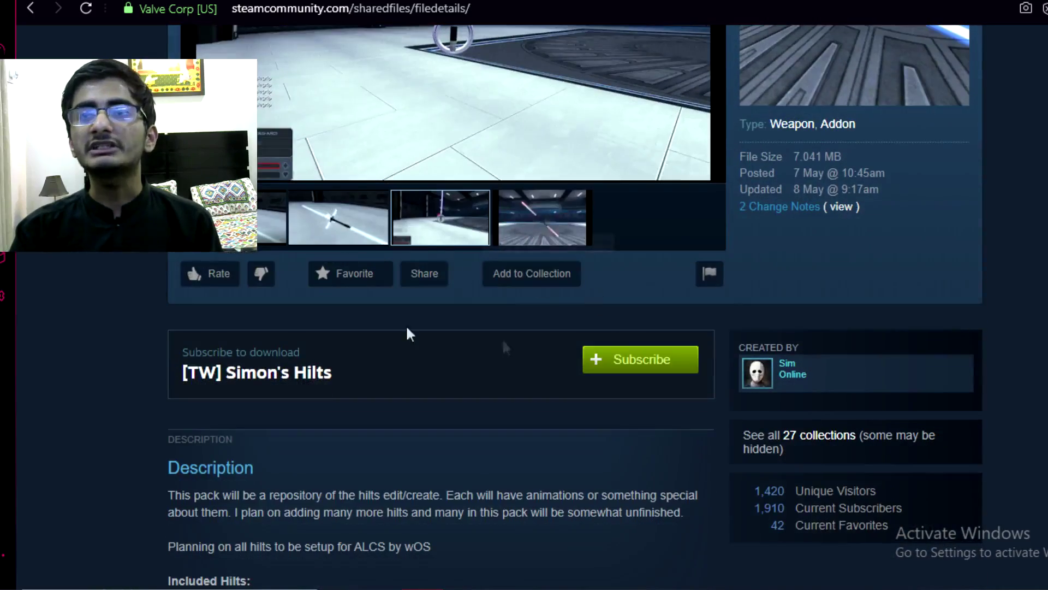
scroll(503, 328, down, 5)
scroll(421, 318, up, 9)
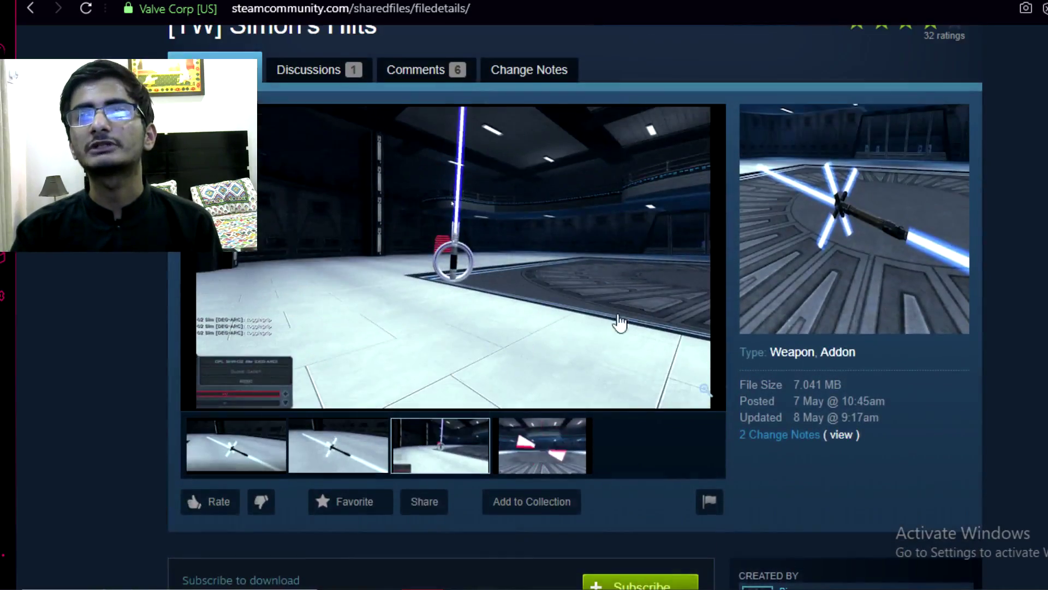
scroll(596, 341, up, 4)
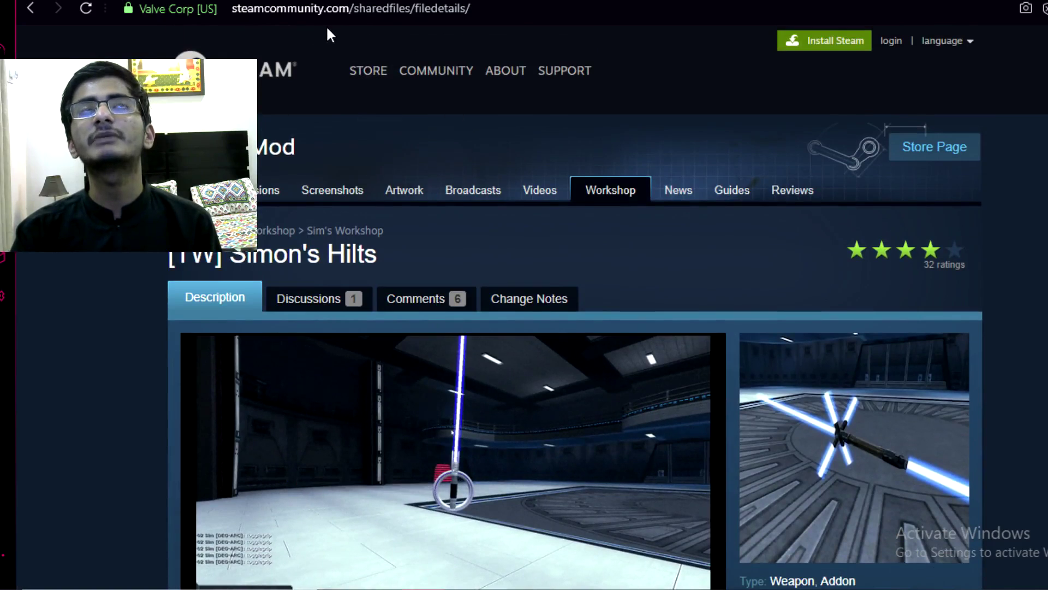
click(337, 11)
key(ctrl+c)
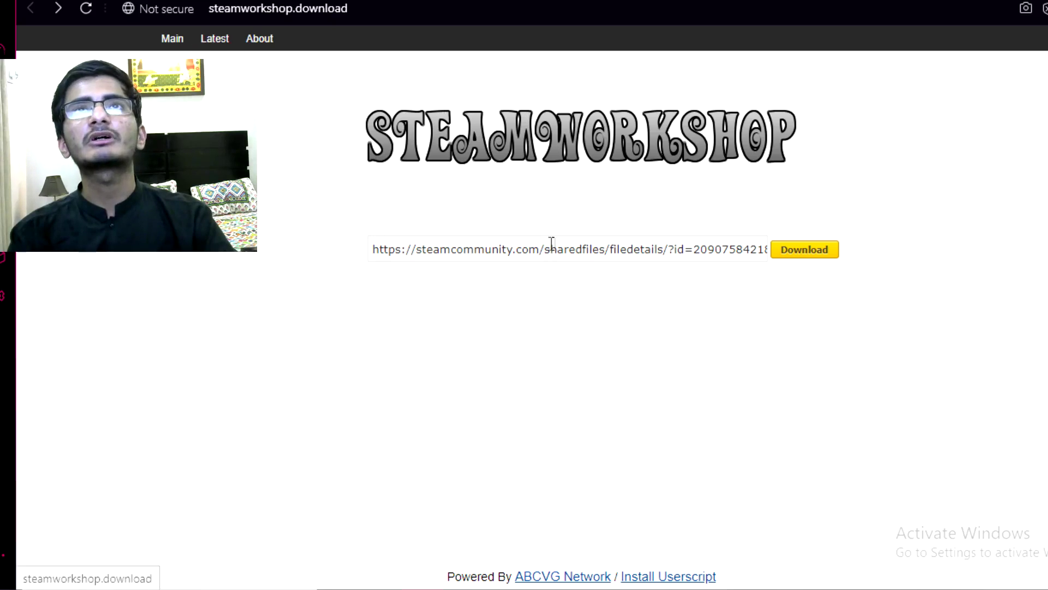
- Replace the old address in the steamworkshop.download link field with the copied item URL
double_click(550, 249)
click(537, 249)
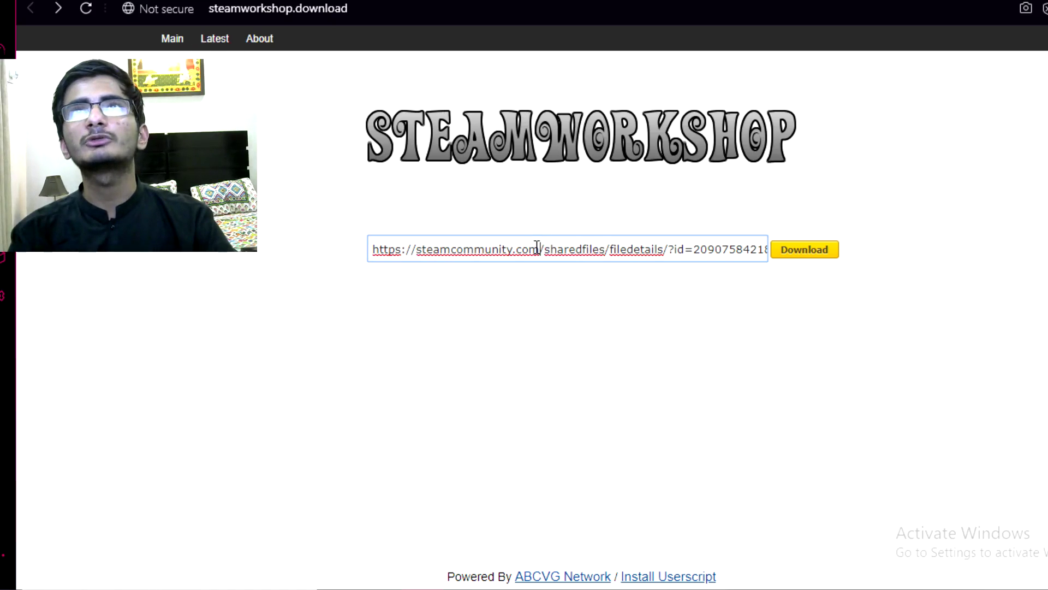
triple_click(537, 249)
key(ctrl+v)
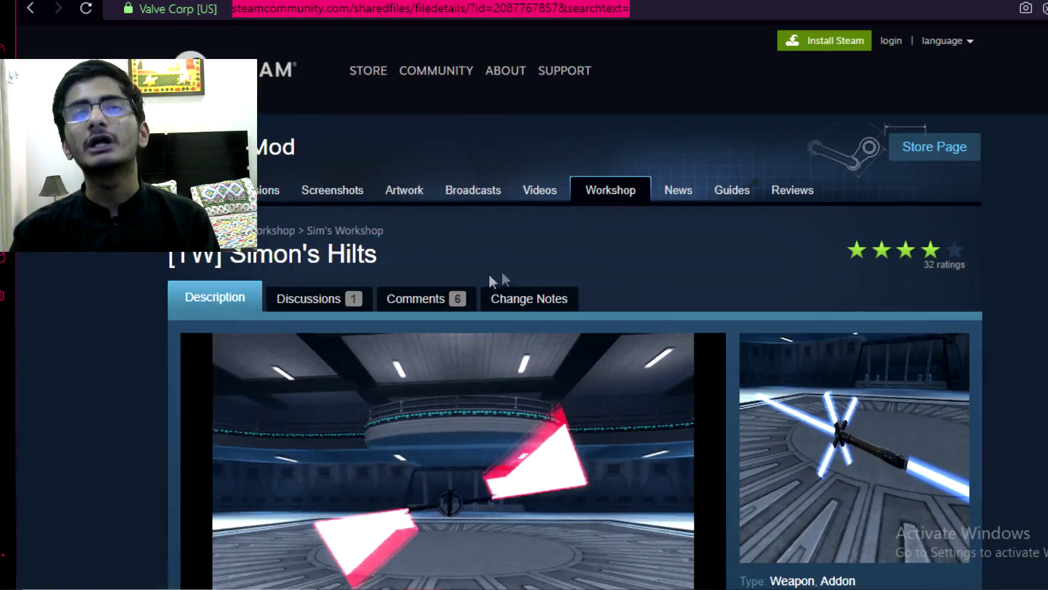
- Return to the workshop browse grid and reopen the [TW] Simon's Hilts item page
key(alt+Left)
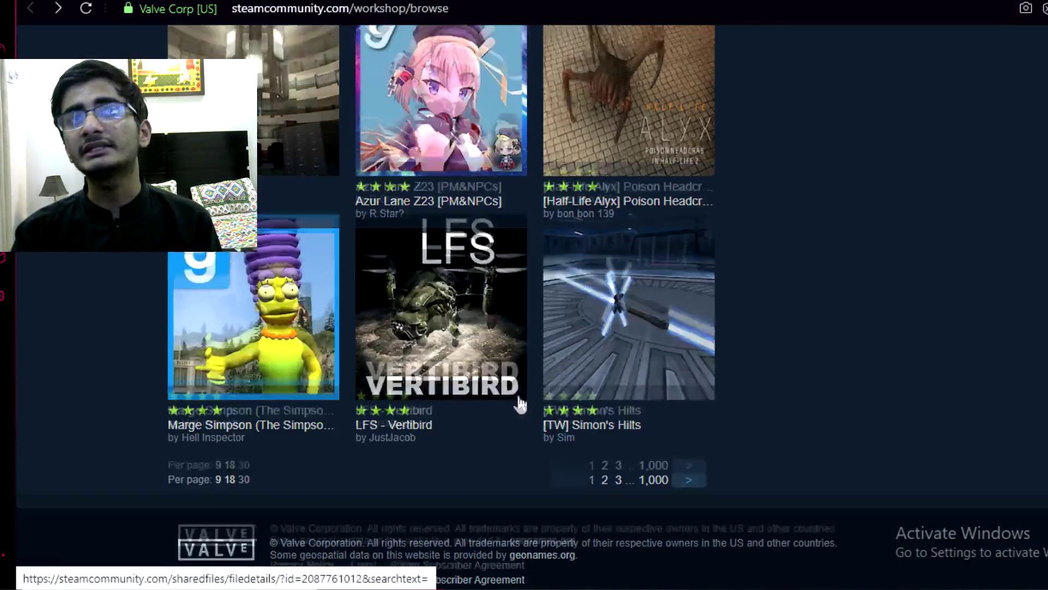
scroll(517, 393, up, 10)
scroll(481, 300, down, 3)
scroll(480, 299, down, 6)
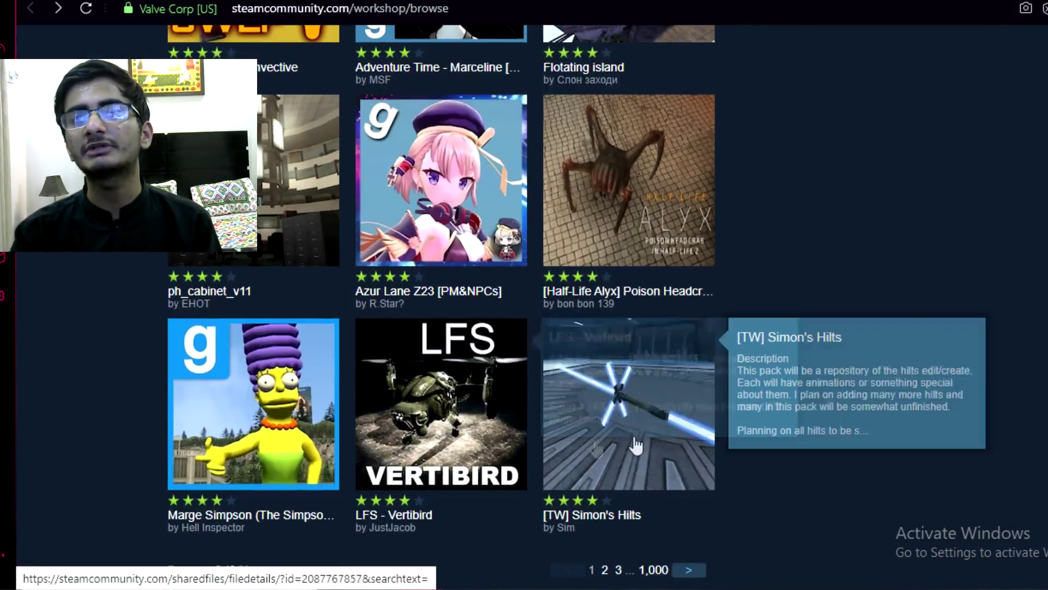
click(631, 466)
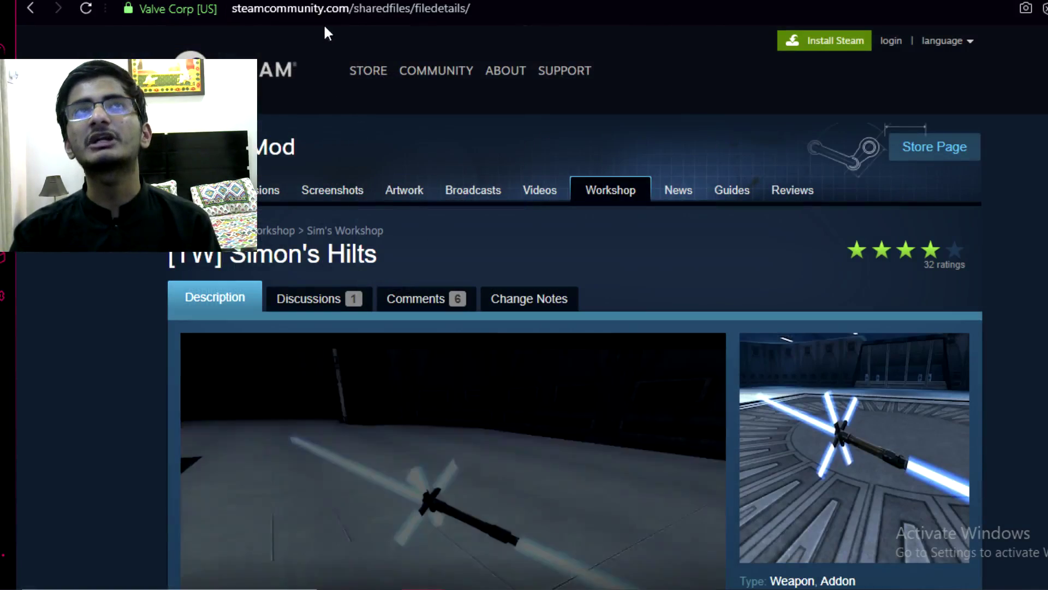
- Paste the Simon's Hilts item address into the link field and submit it for download
drag(526, 8, 631, 8)
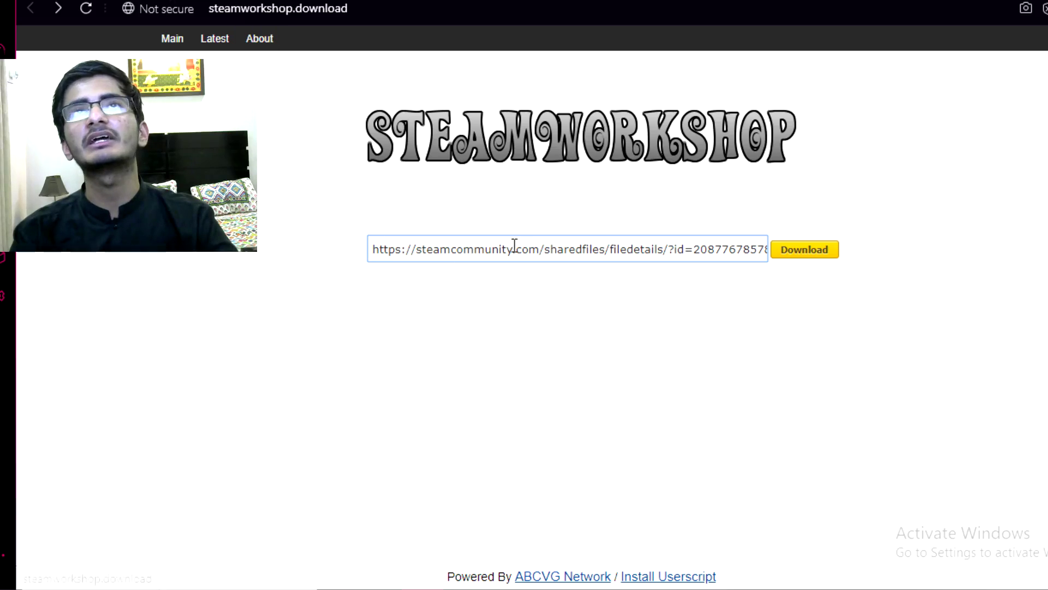
click(514, 246)
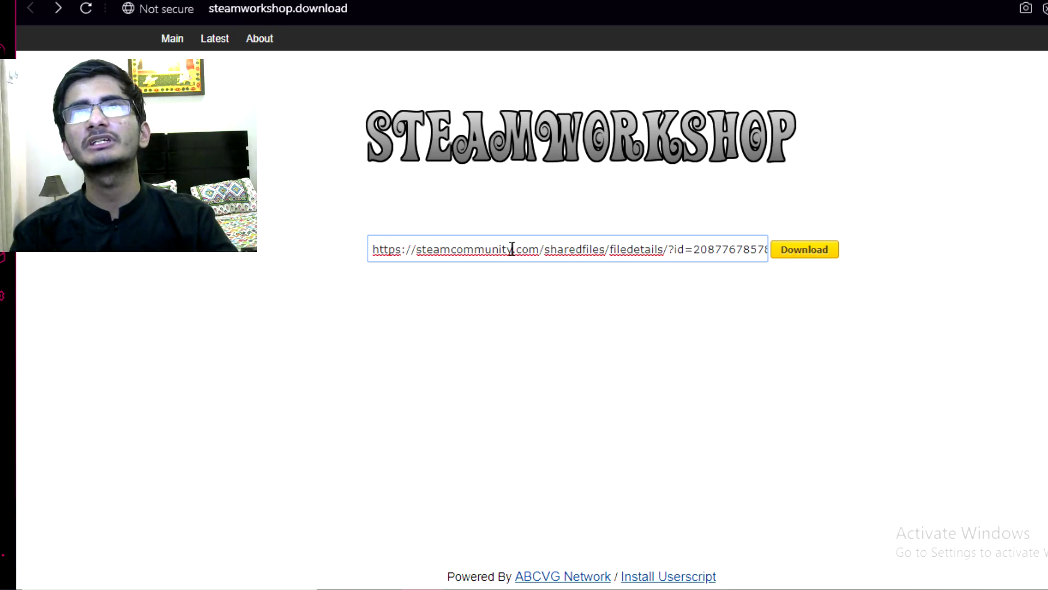
triple_click(511, 245)
key(ctrl+v)
click(791, 252)
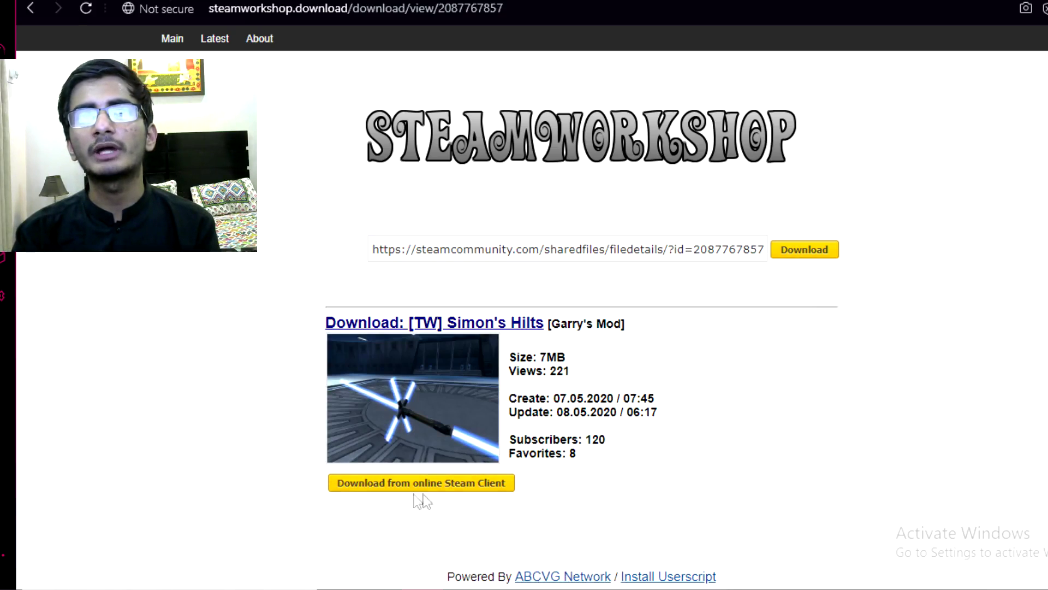
- Fetch the addon via the online Steam client, then download and open 2087767857.zip
click(475, 494)
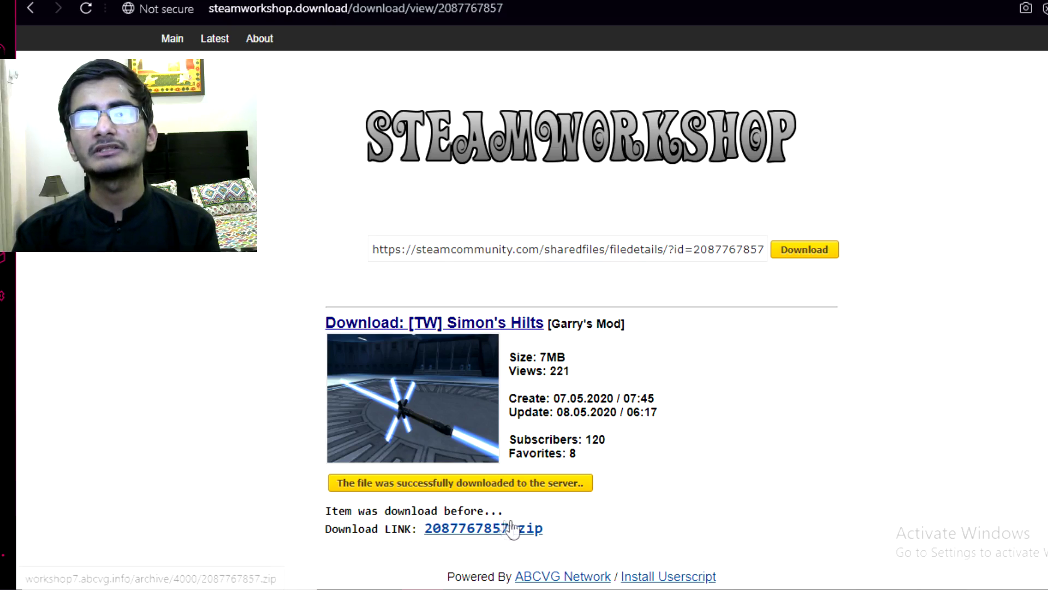
click(480, 531)
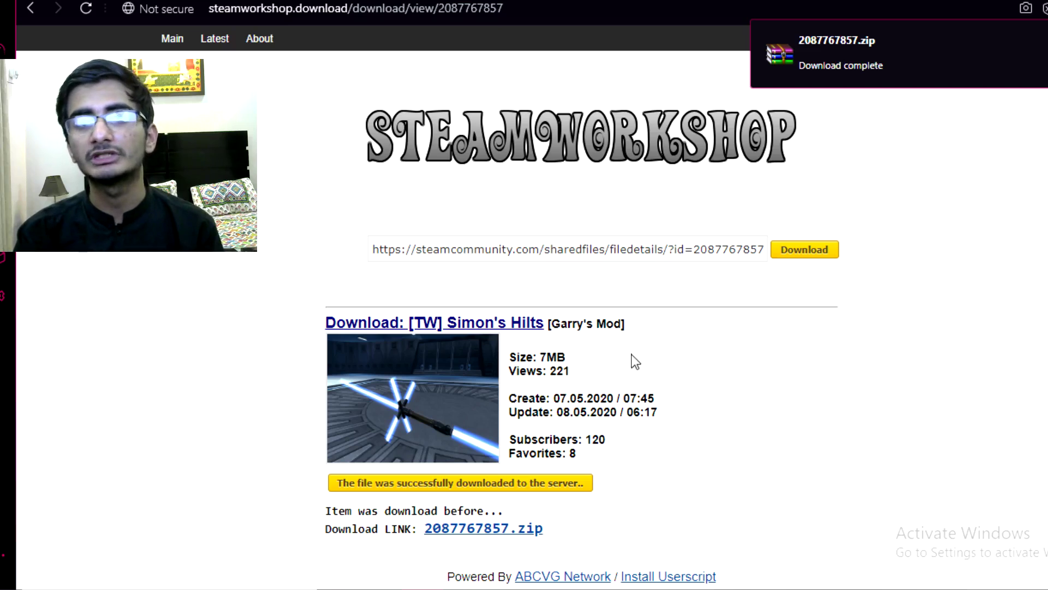
click(852, 79)
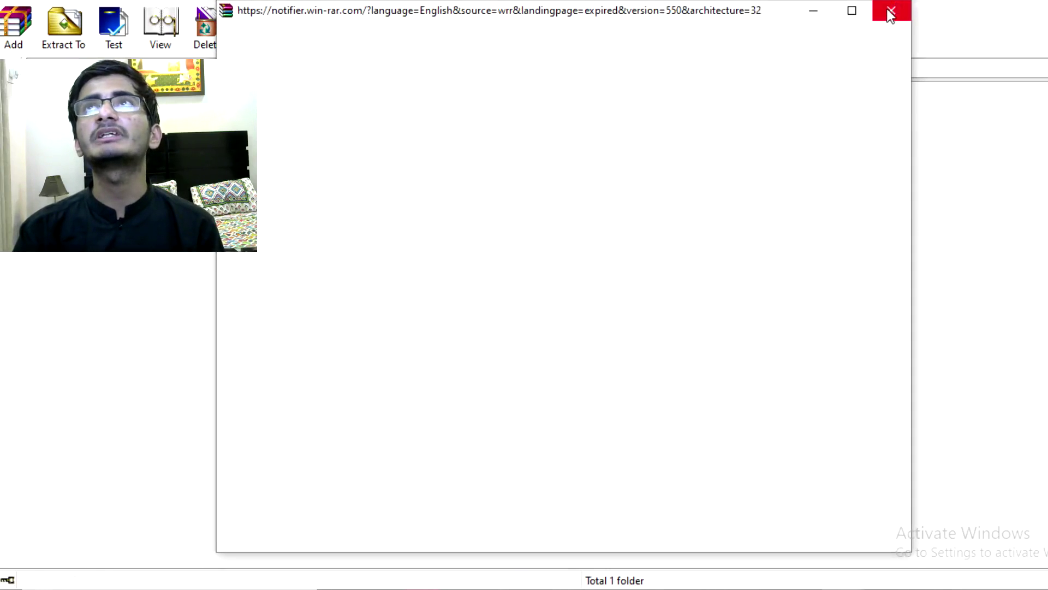
key(Down)
click(68, 30)
click(602, 185)
click(612, 460)
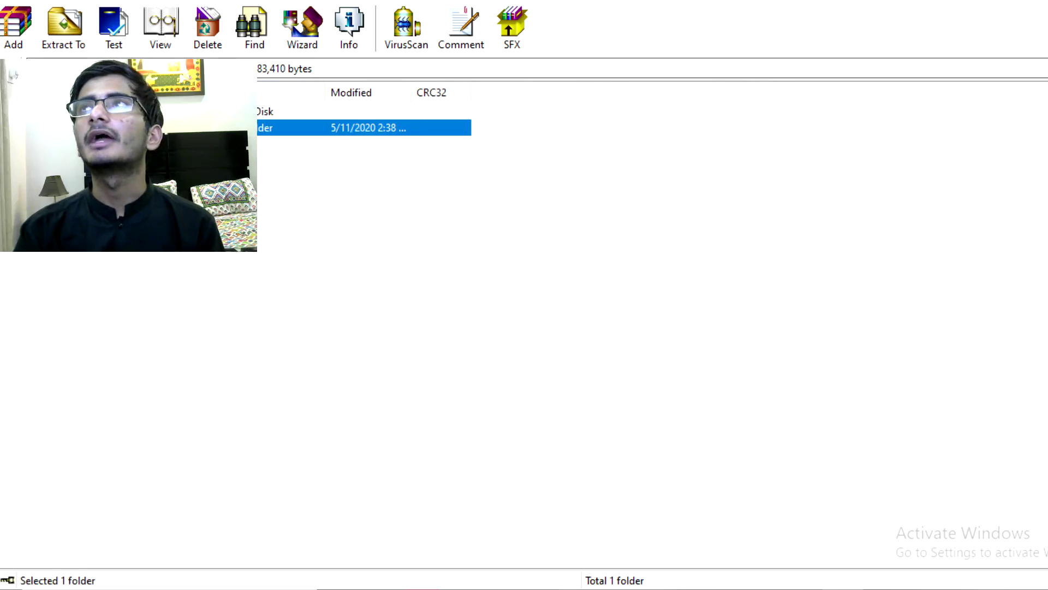
key(alt+F4)
key(super+d)
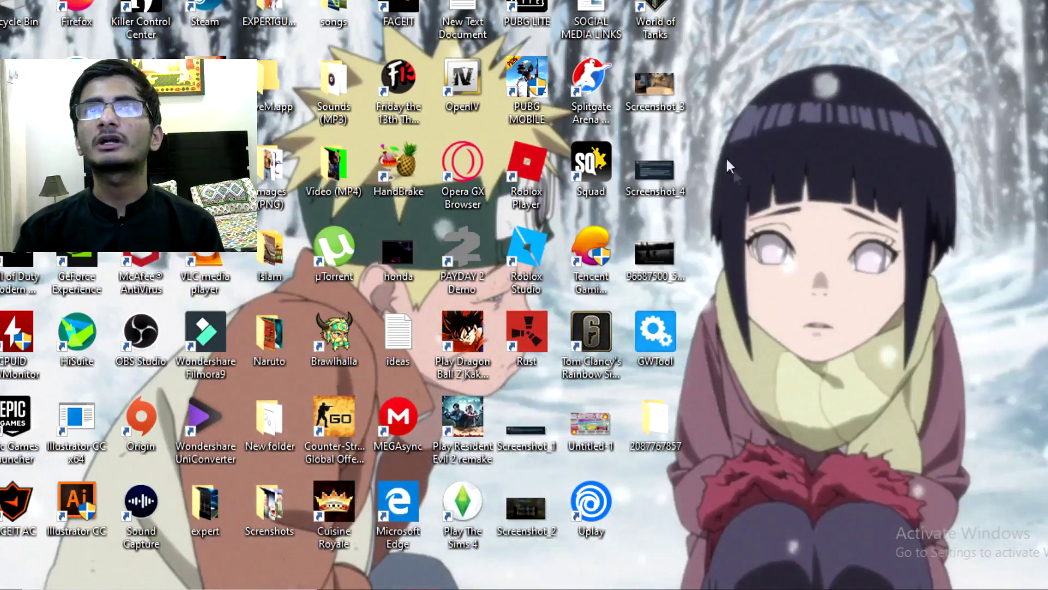
double_click(653, 420)
click(164, 71)
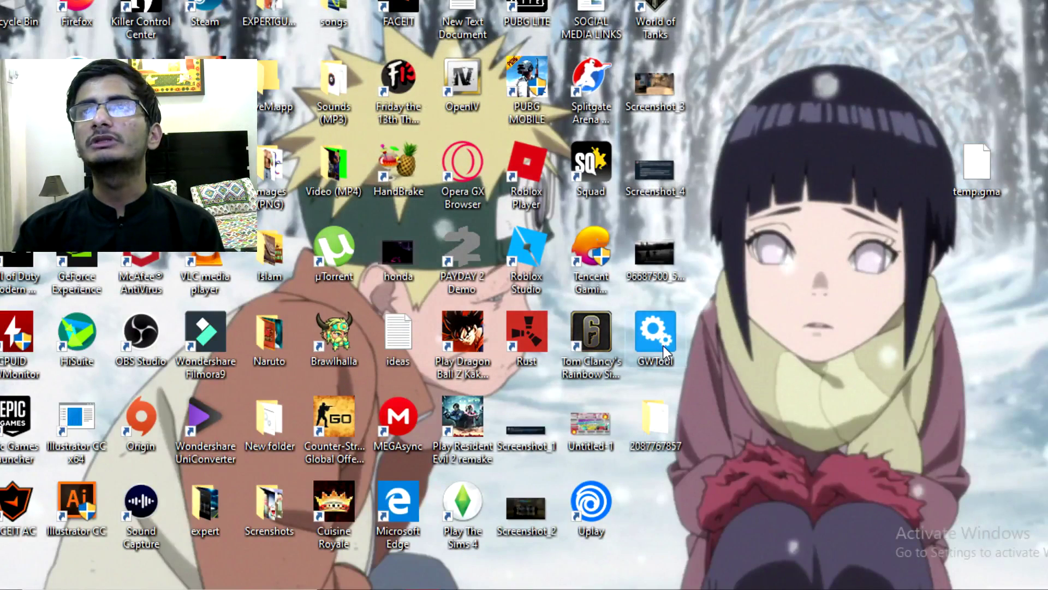
double_click(663, 345)
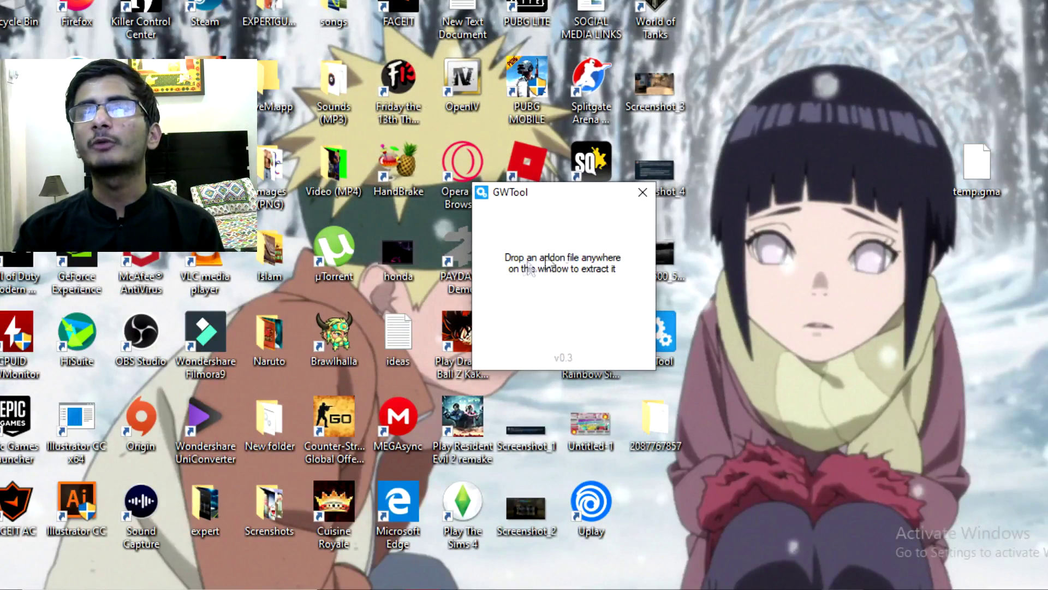
- Drop temp.gma onto GWTool to extract it into [TW] Simon's Hilt, then close GWTool
drag(521, 197, 486, 210)
drag(974, 198, 521, 281)
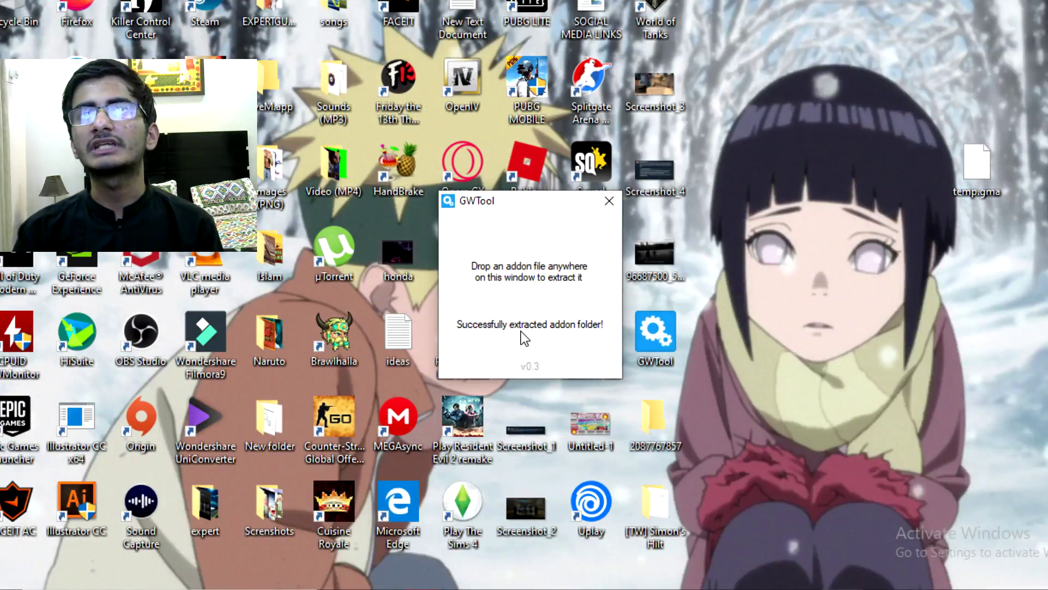
click(609, 201)
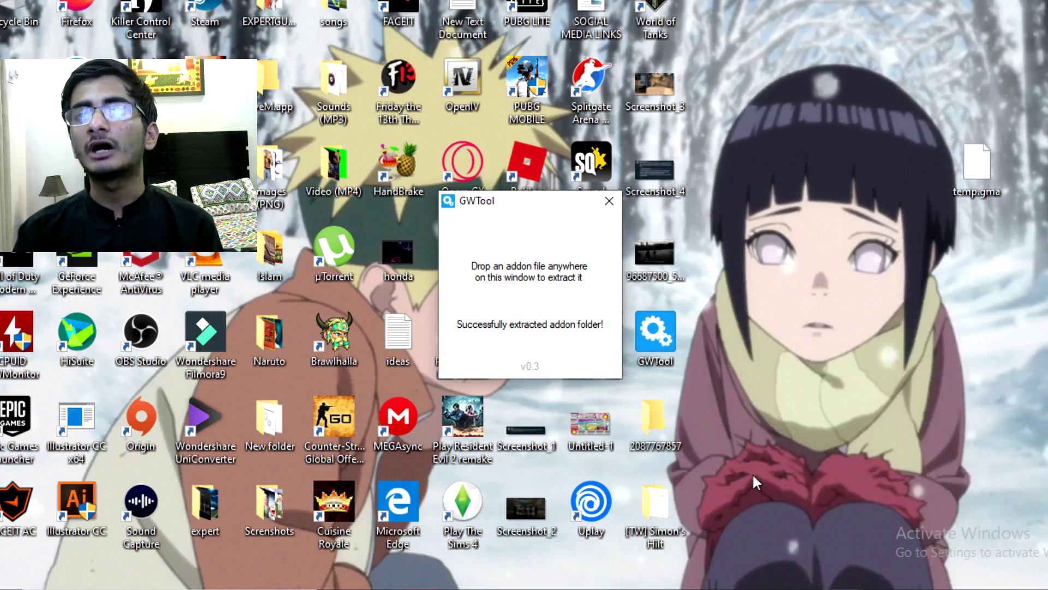
- Open the [TW] Simon's Hilt folder and check its lua, materials and models folders
double_click(667, 539)
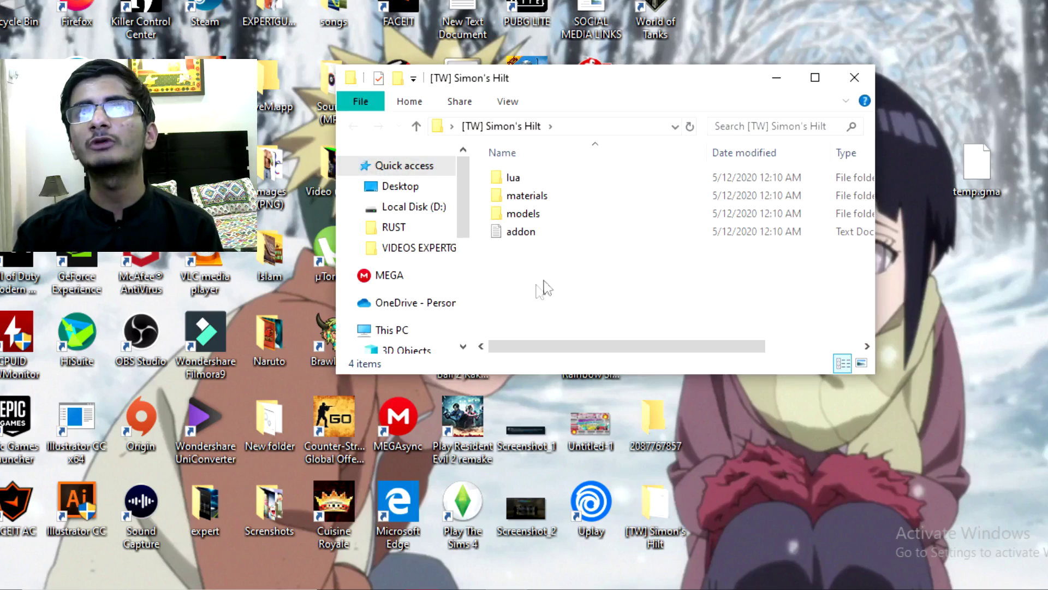
double_click(542, 215)
key(alt+Left)
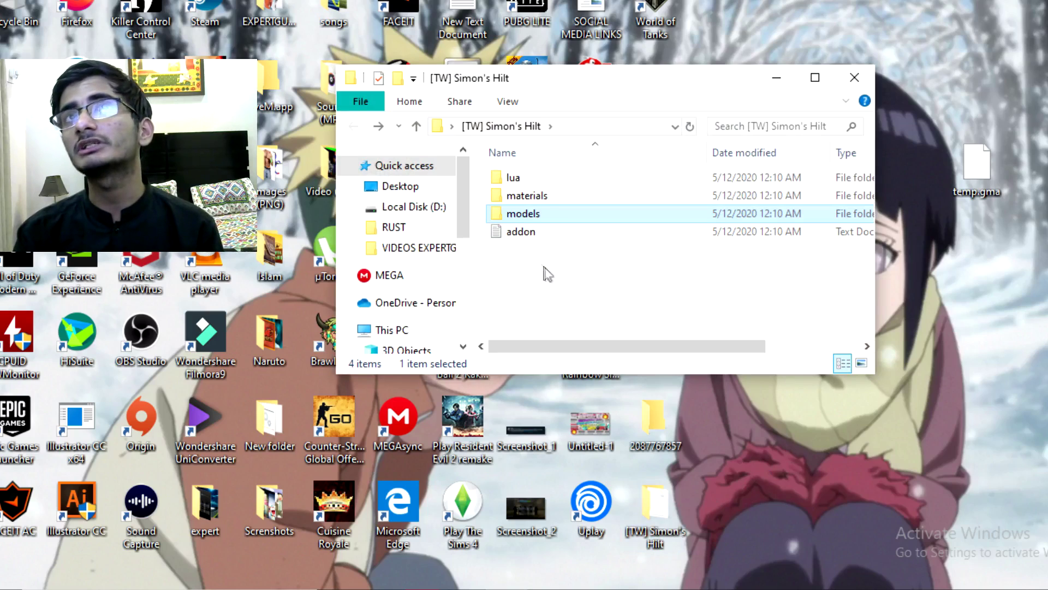
drag(479, 214, 551, 172)
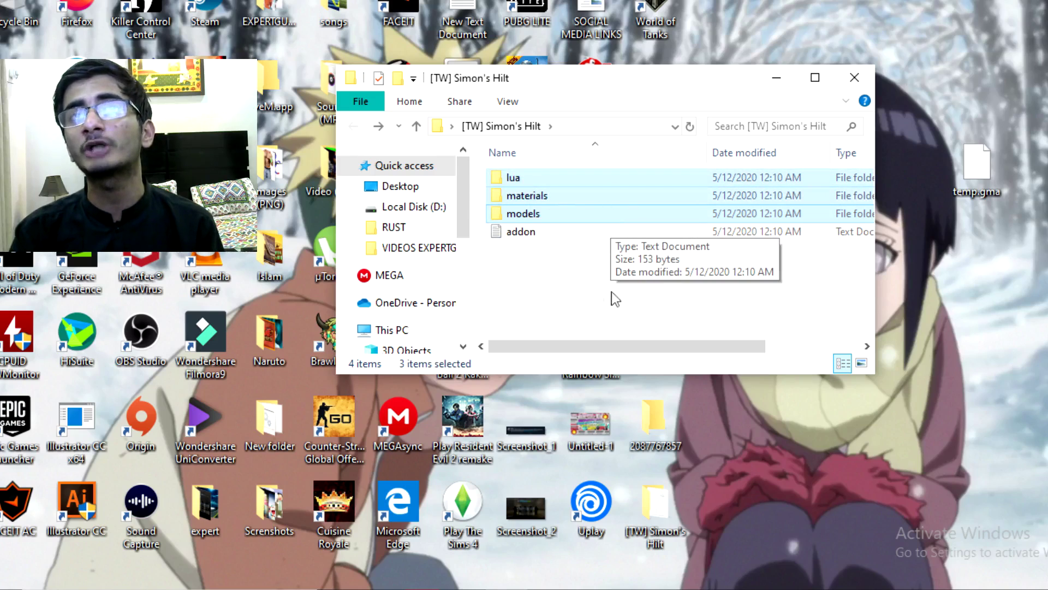
click(549, 234)
click(538, 216)
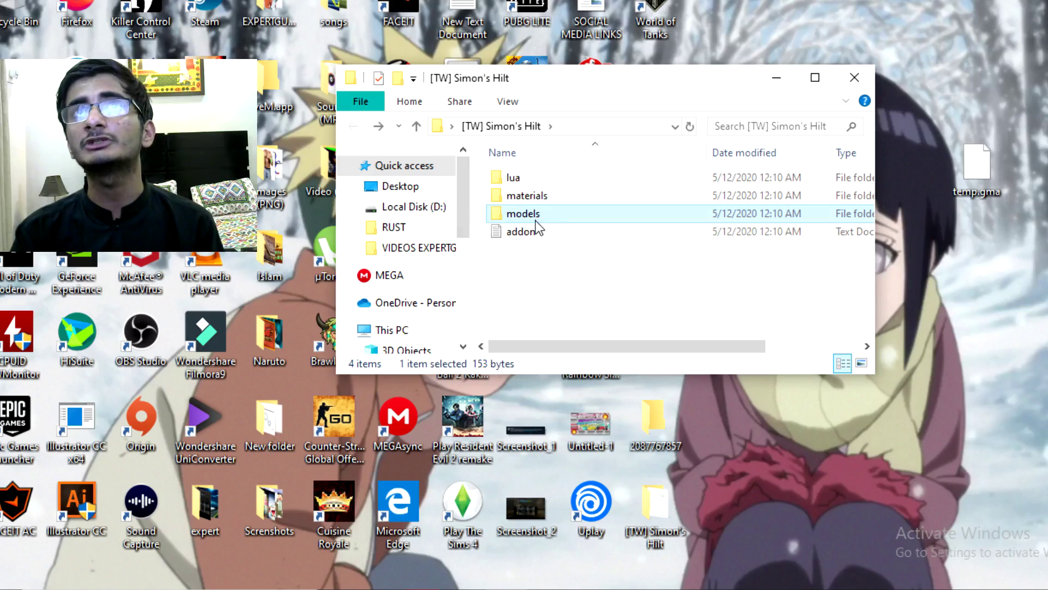
click(539, 197)
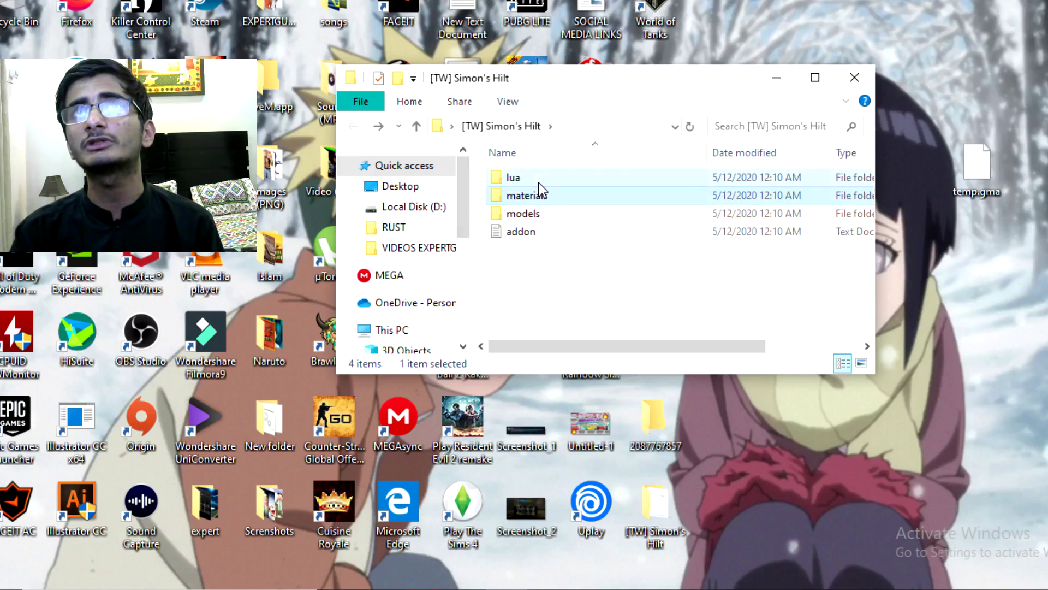
click(539, 182)
click(481, 292)
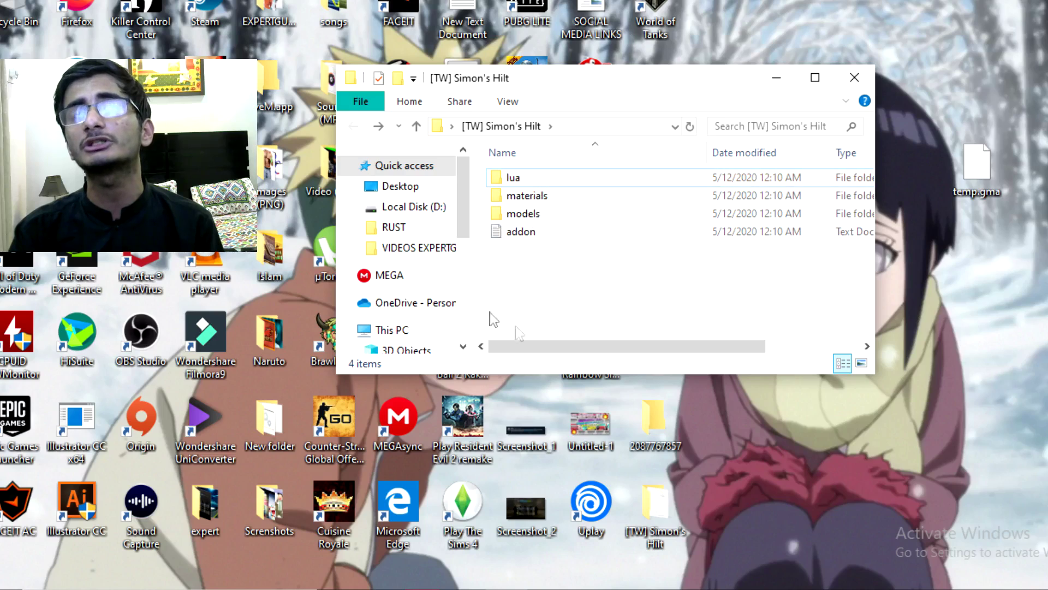
click(532, 213)
shift+click(525, 178)
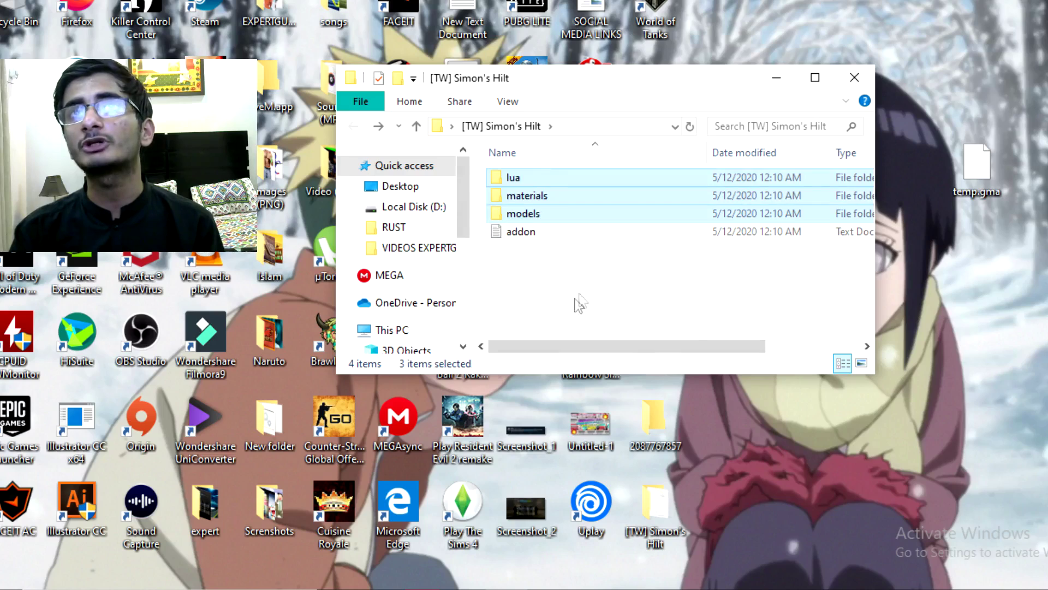
- Browse models into twcustom, then read the addon info file and close it
double_click(520, 213)
click(613, 180)
click(613, 180)
double_click(595, 183)
key(alt+Left)
key(alt+Left)
double_click(570, 232)
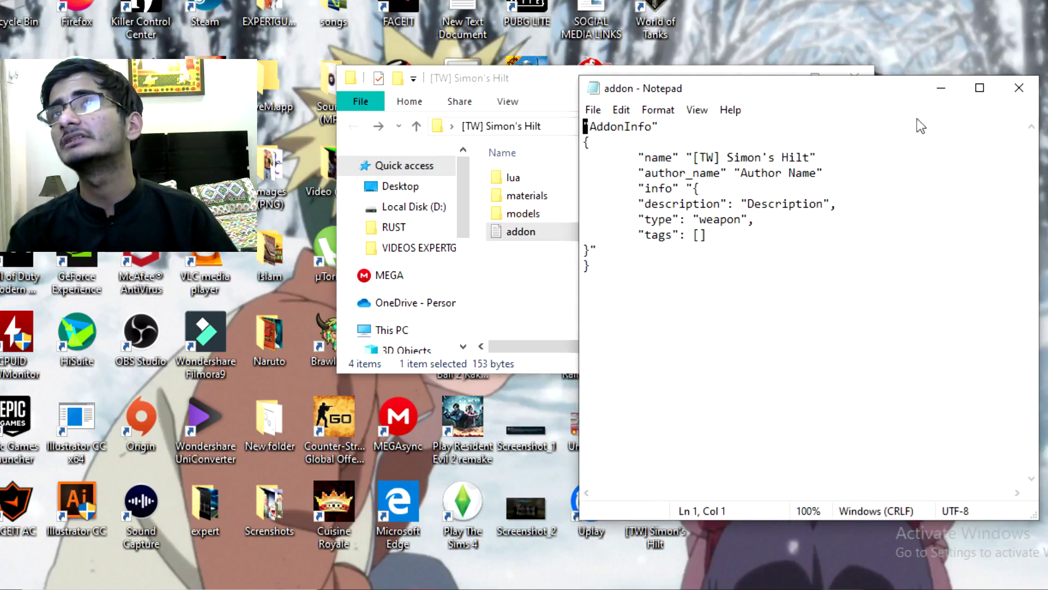
click(1019, 87)
- Close the extracted folder and return the browser to the Garry's Mod workshop browse page
click(854, 77)
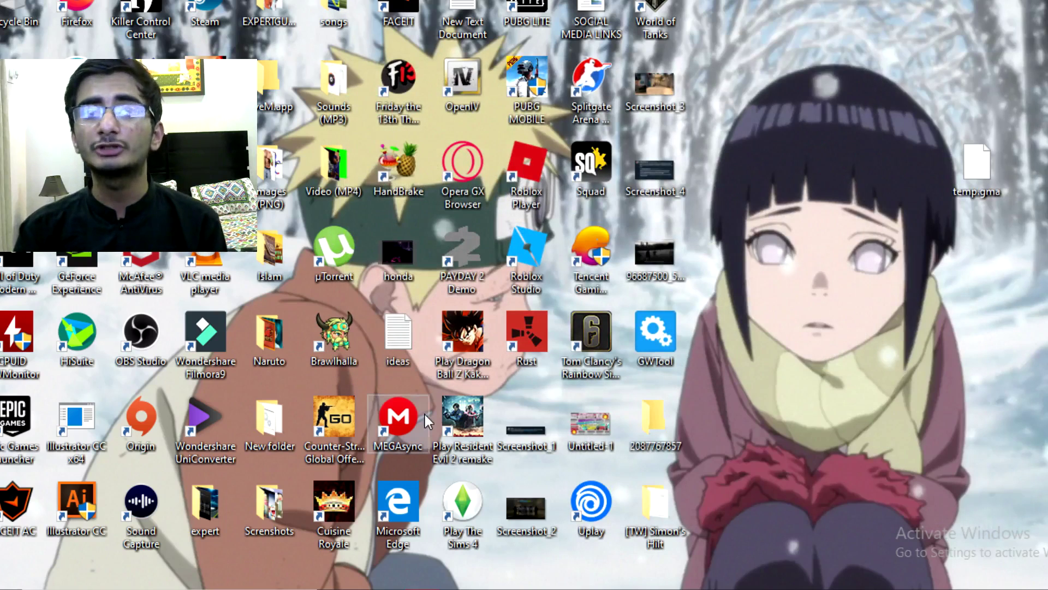
key(alt+Tab)
key(alt+Left)
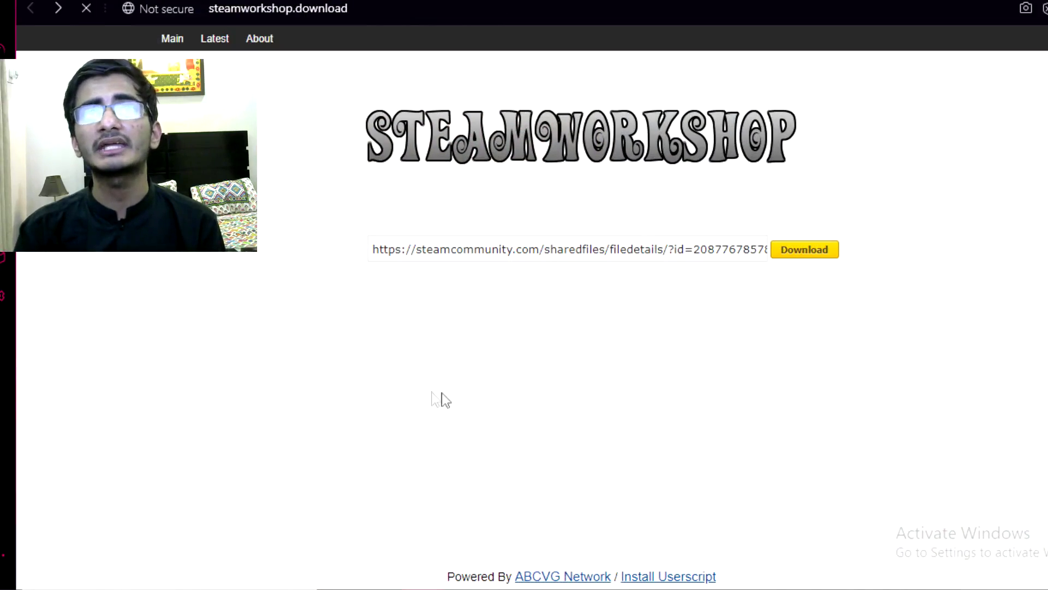
scroll(494, 221, down, 5)
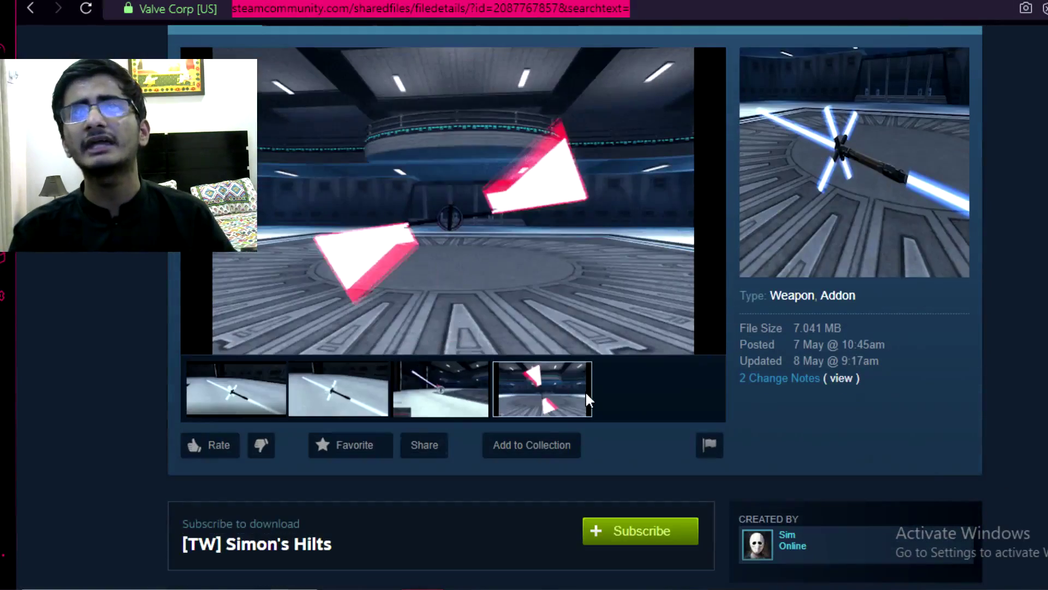
key(alt+Left)
scroll(585, 391, down, 2)
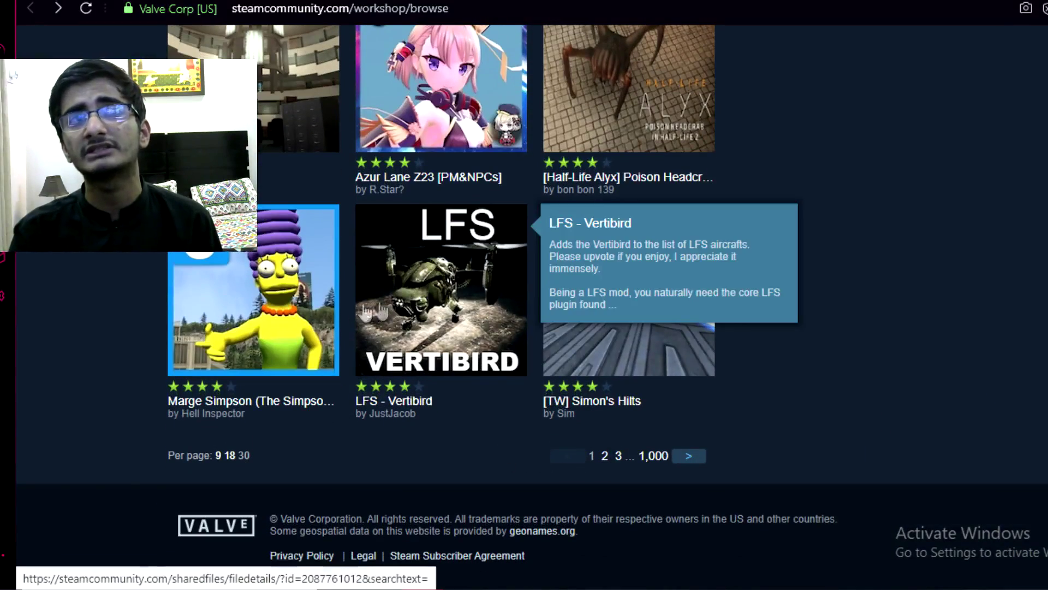
- View the LFS - Vertibird item, then return to and scroll the workshop grid
click(423, 363)
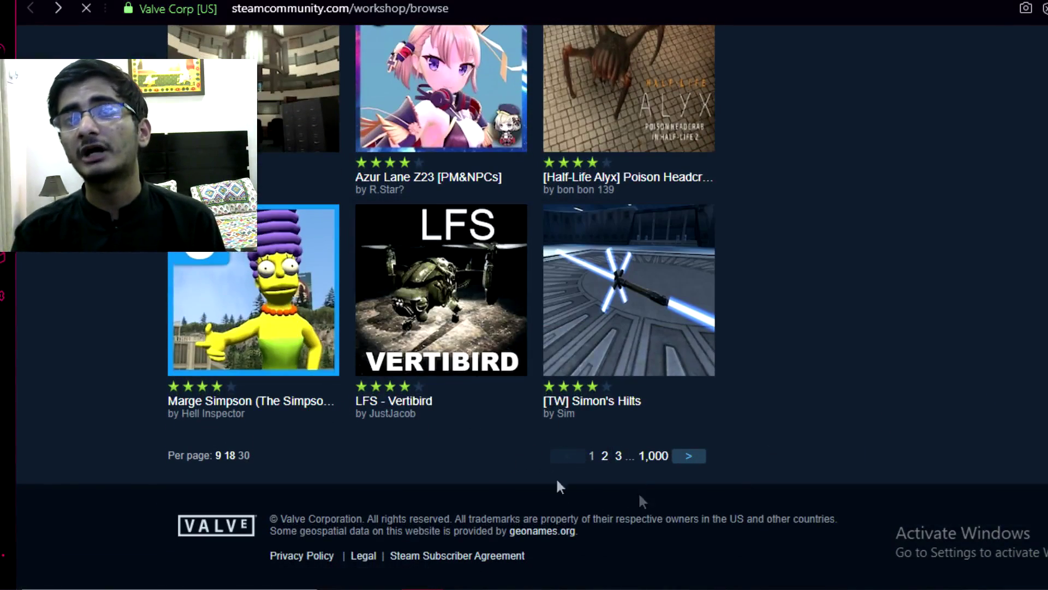
scroll(726, 421, down, 4)
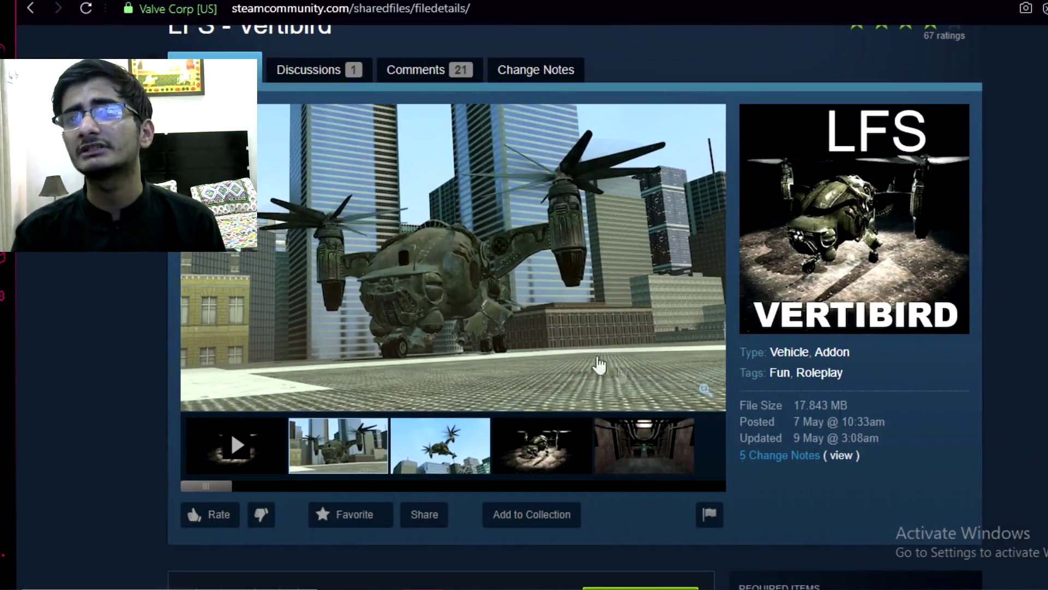
key(alt+Left)
scroll(426, 402, up, 6)
scroll(628, 354, up, 3)
scroll(656, 426, down, 13)
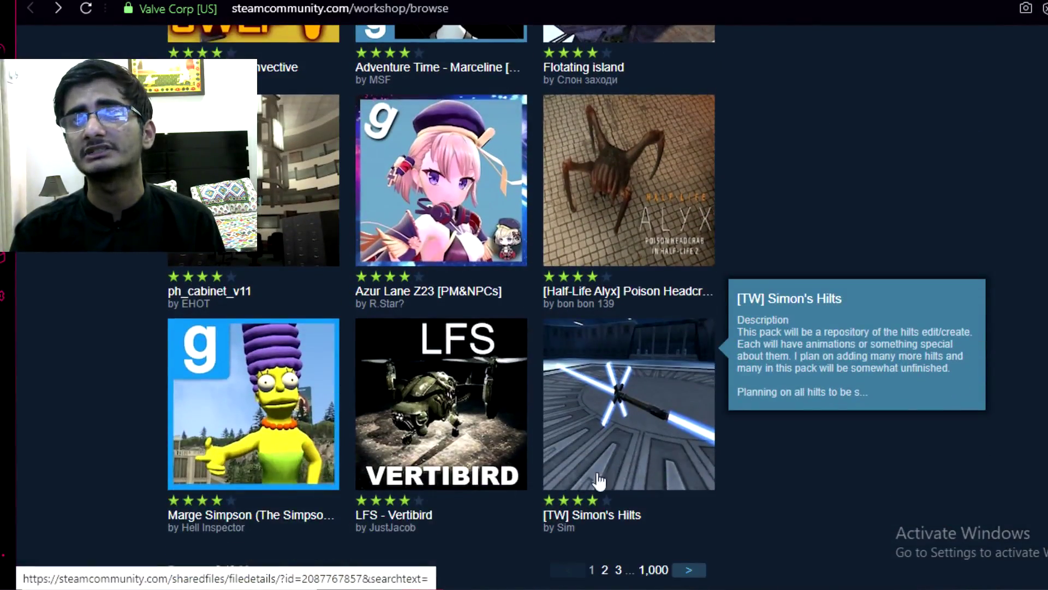
scroll(584, 481, up, 5)
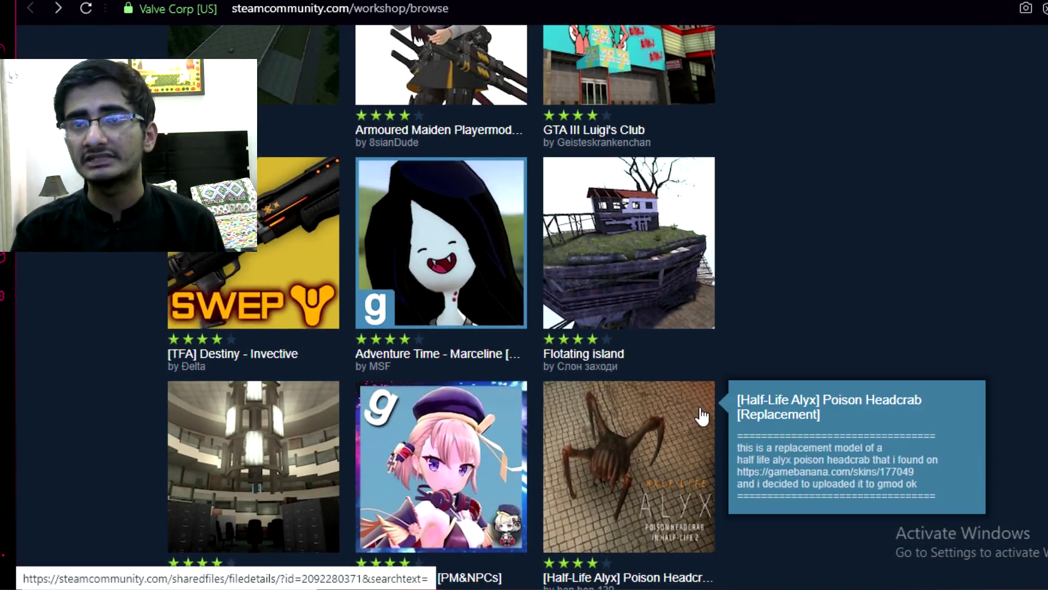